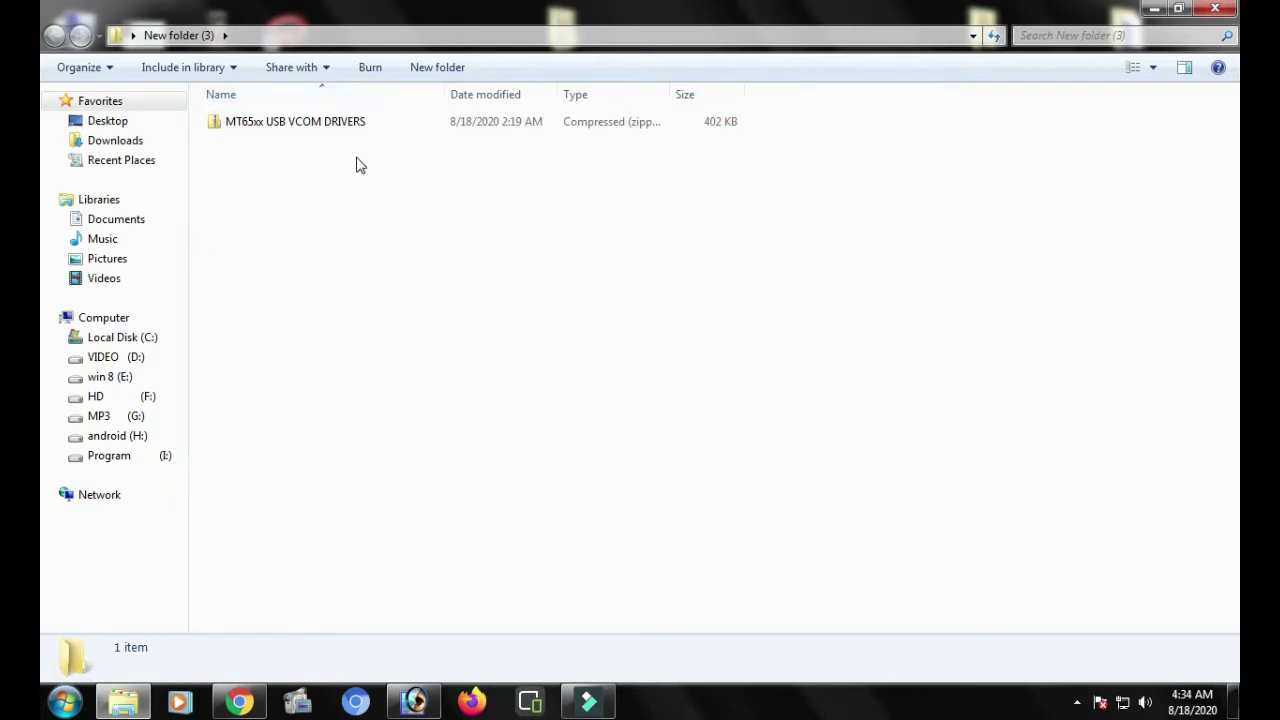
click(1155, 10)
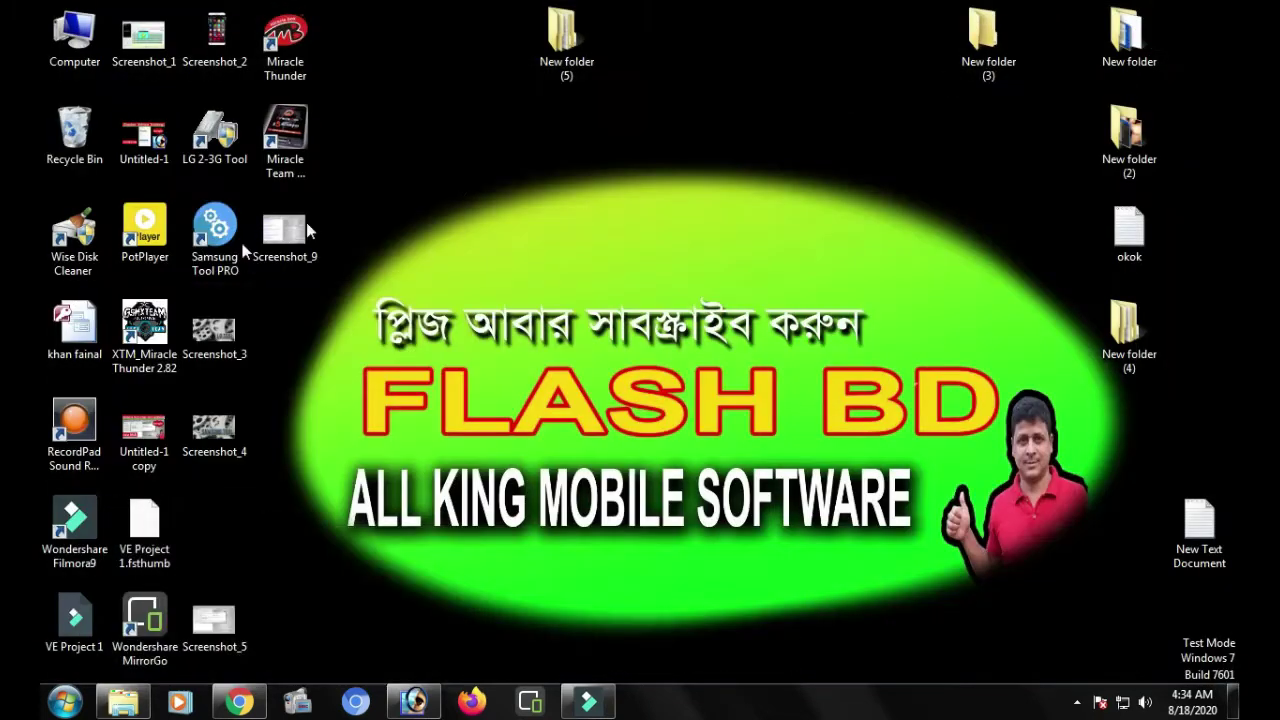
click(290, 62)
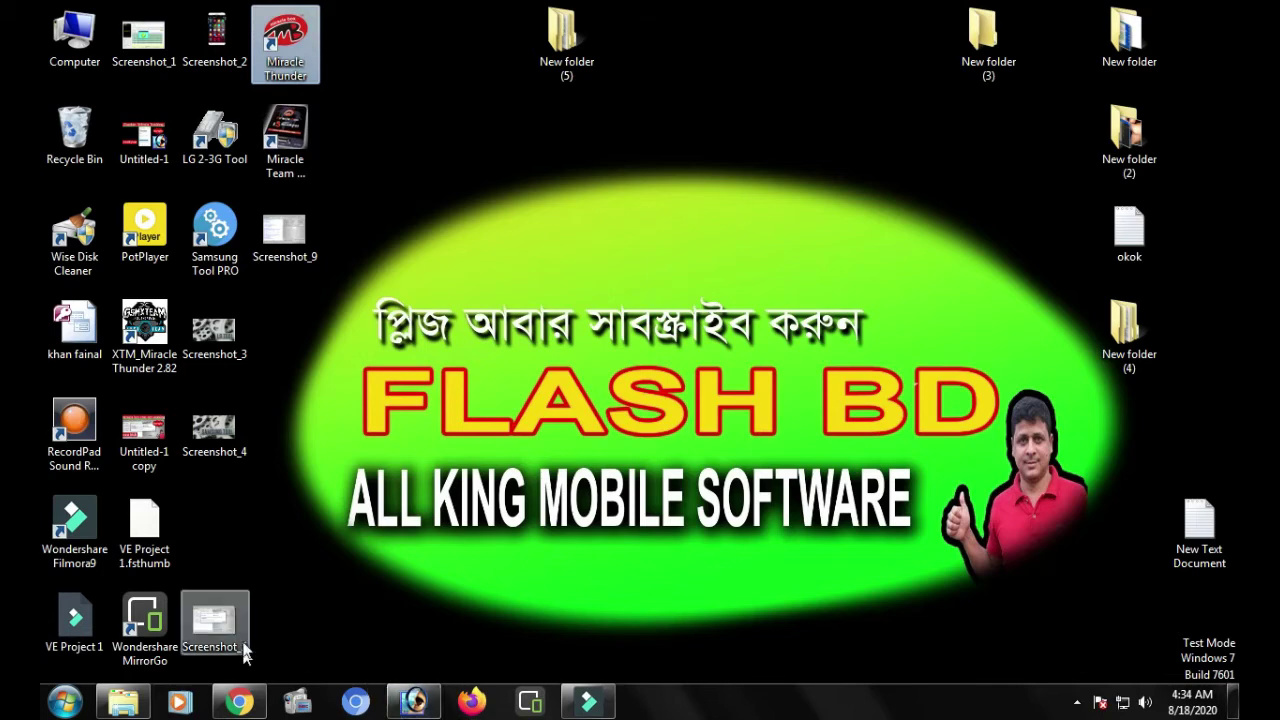
click(130, 703)
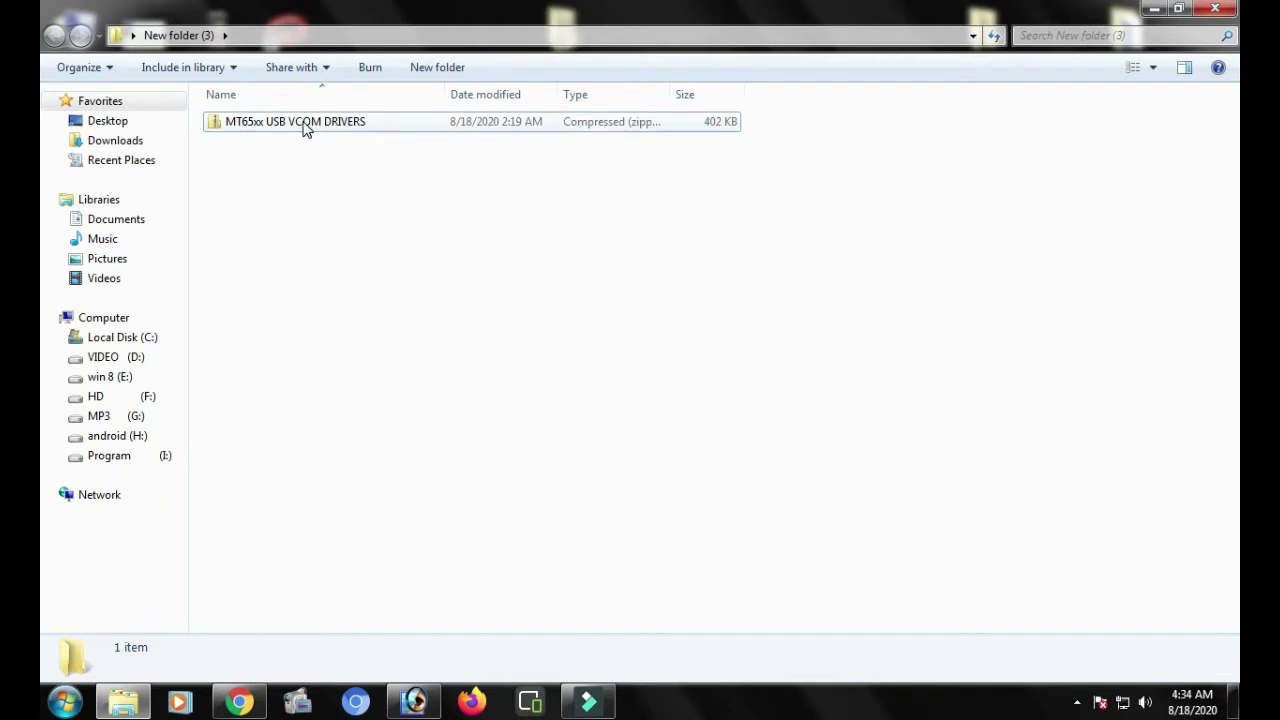
Step: Extract the MT65xx USB VCOM DRIVERS archive with 7-Zip into a subfolder of the same name and open the inner driver folder
right_click(305, 128)
mouse_move(343, 223)
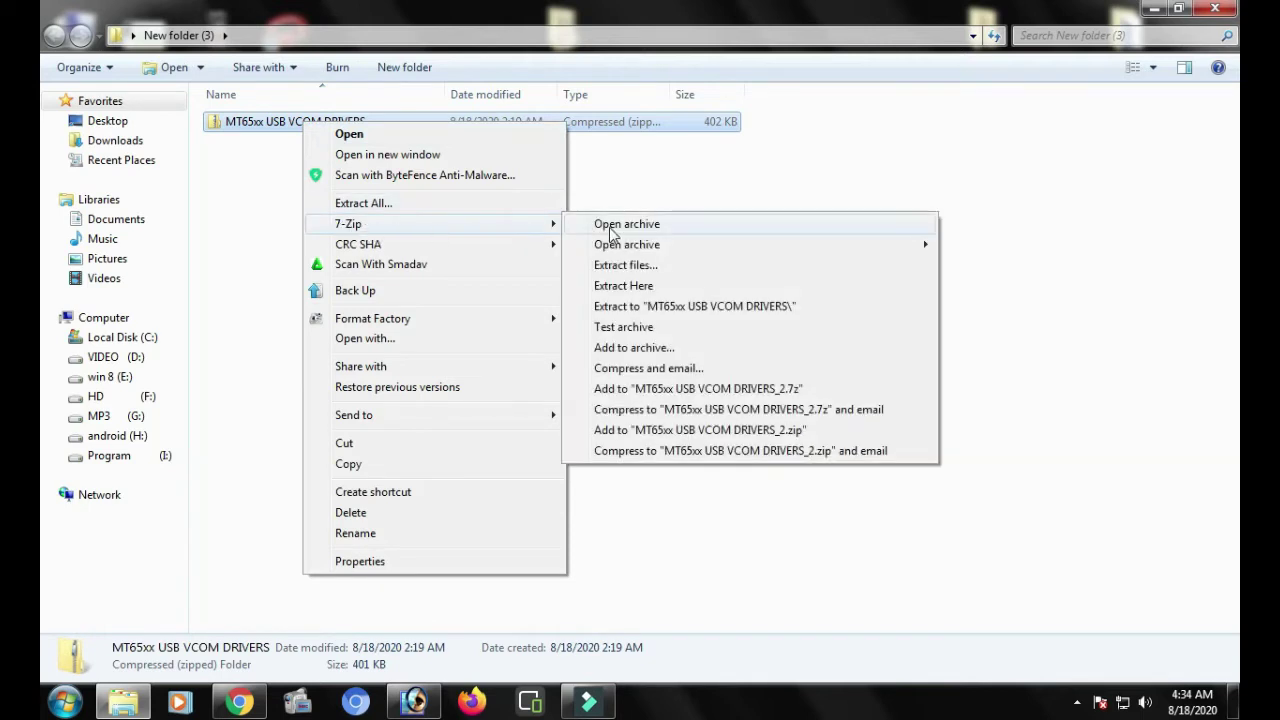
click(622, 266)
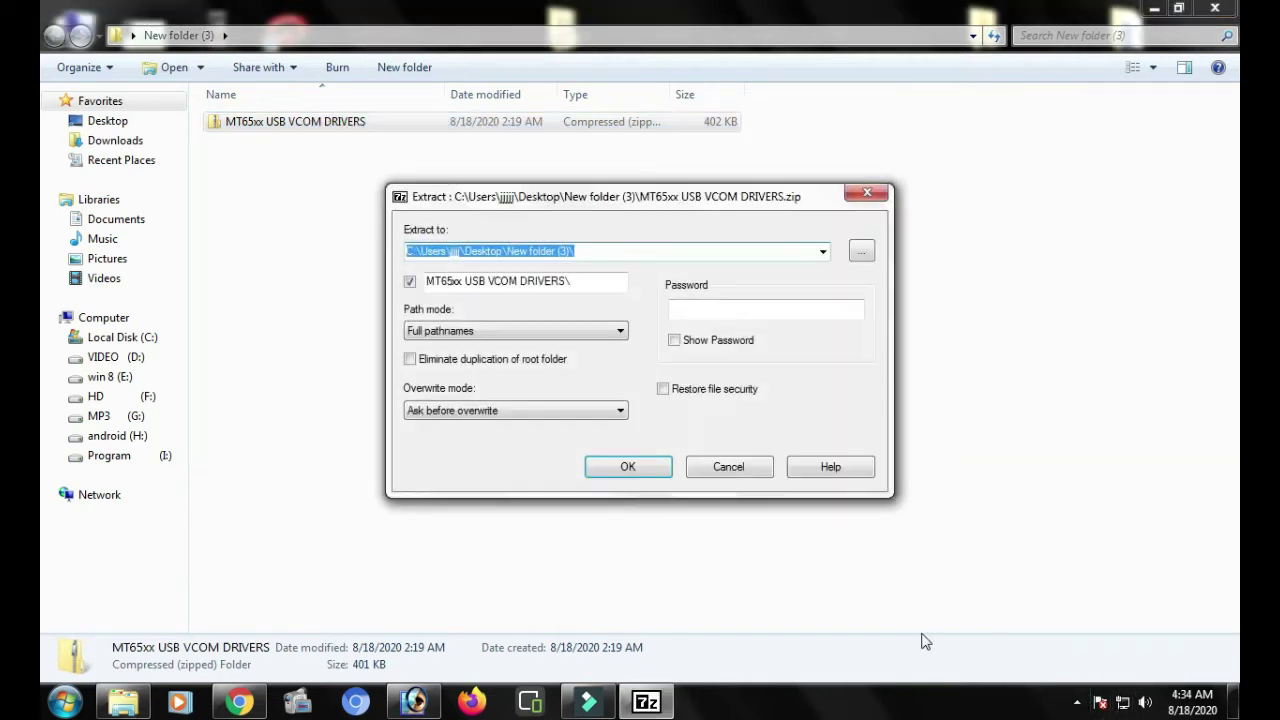
click(612, 470)
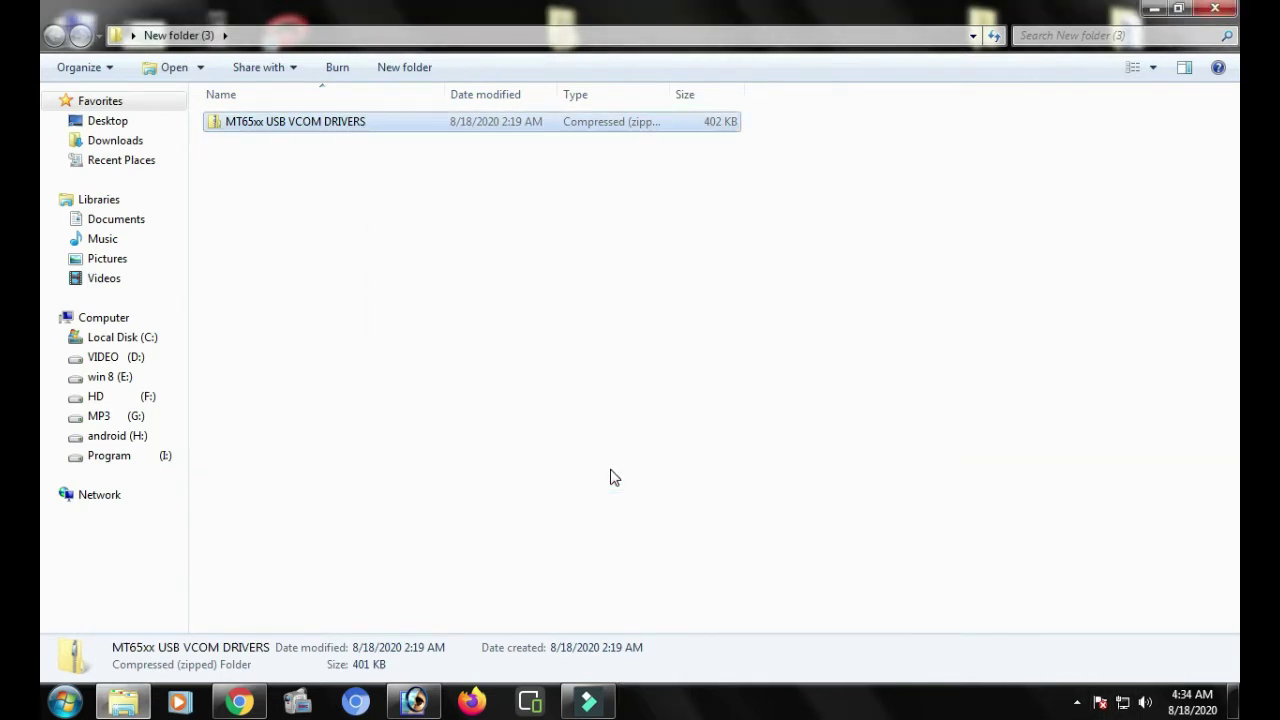
double_click(260, 124)
double_click(303, 122)
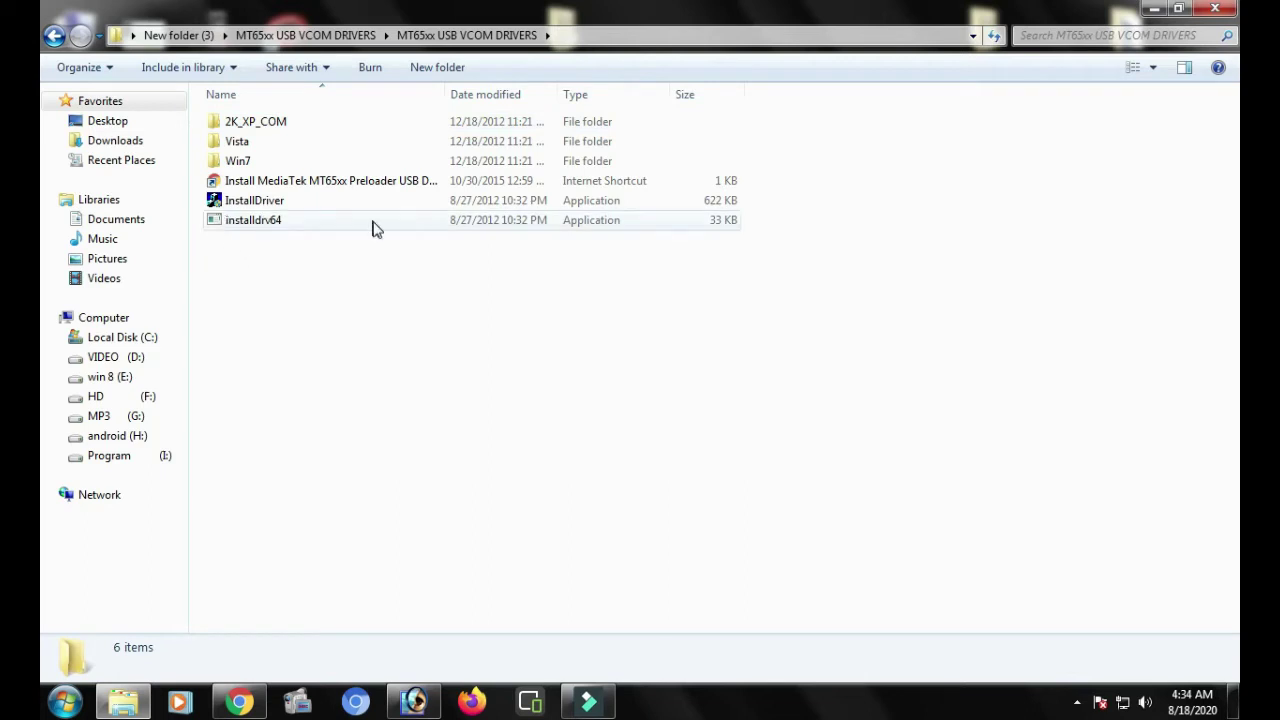
Step: Run InstallDriver as administrator to install the USB driver, and close the installer when it finishes
right_click(272, 204)
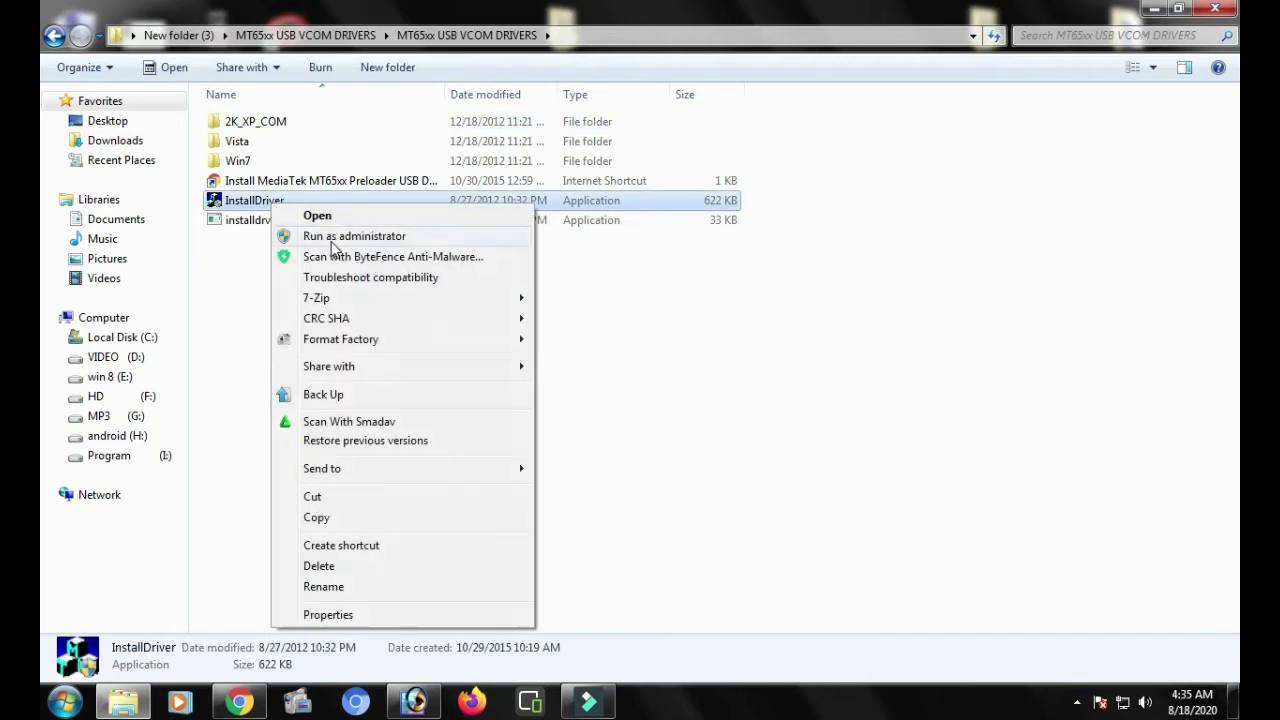
click(335, 236)
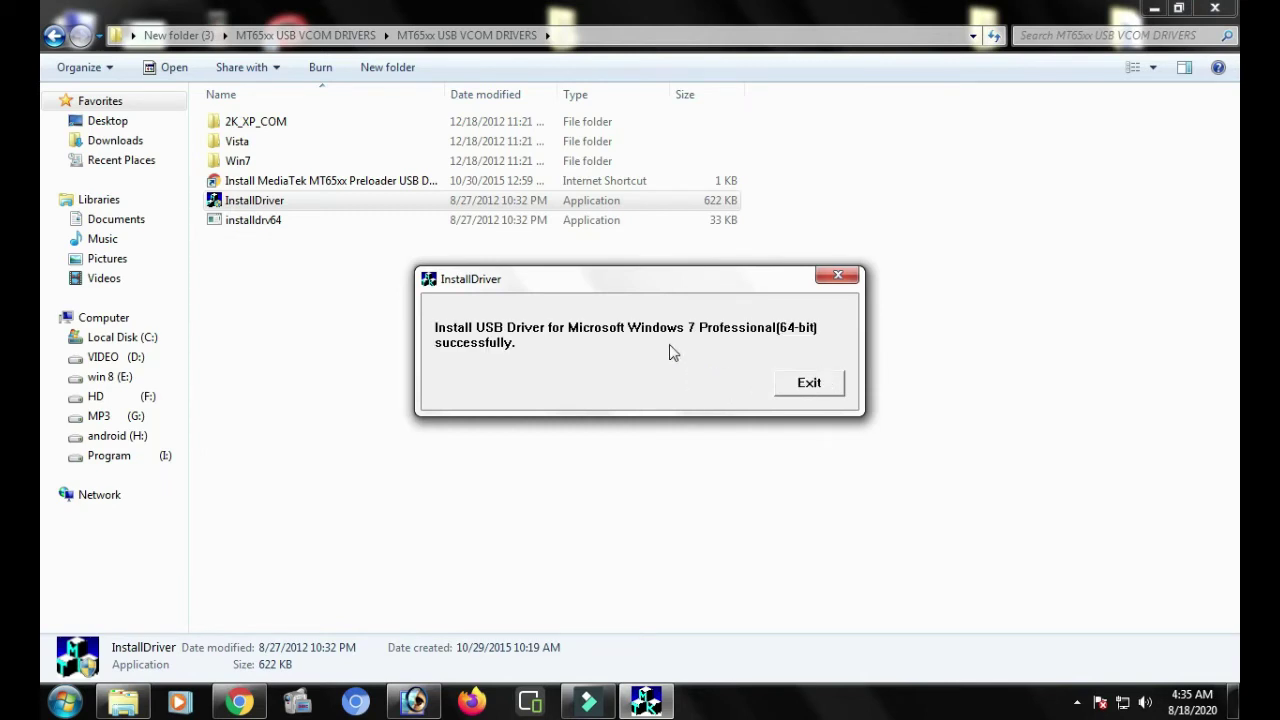
click(843, 278)
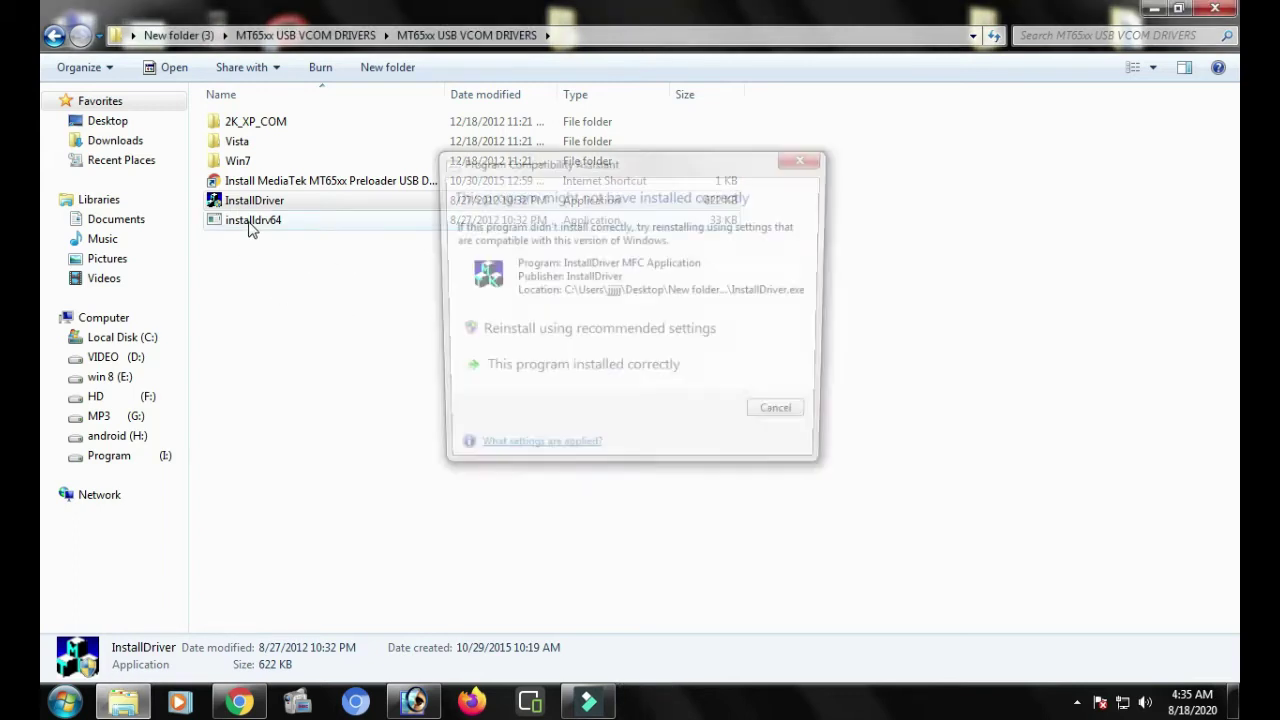
Step: Launch the installdrv64 application and refresh the driver folder
double_click(250, 224)
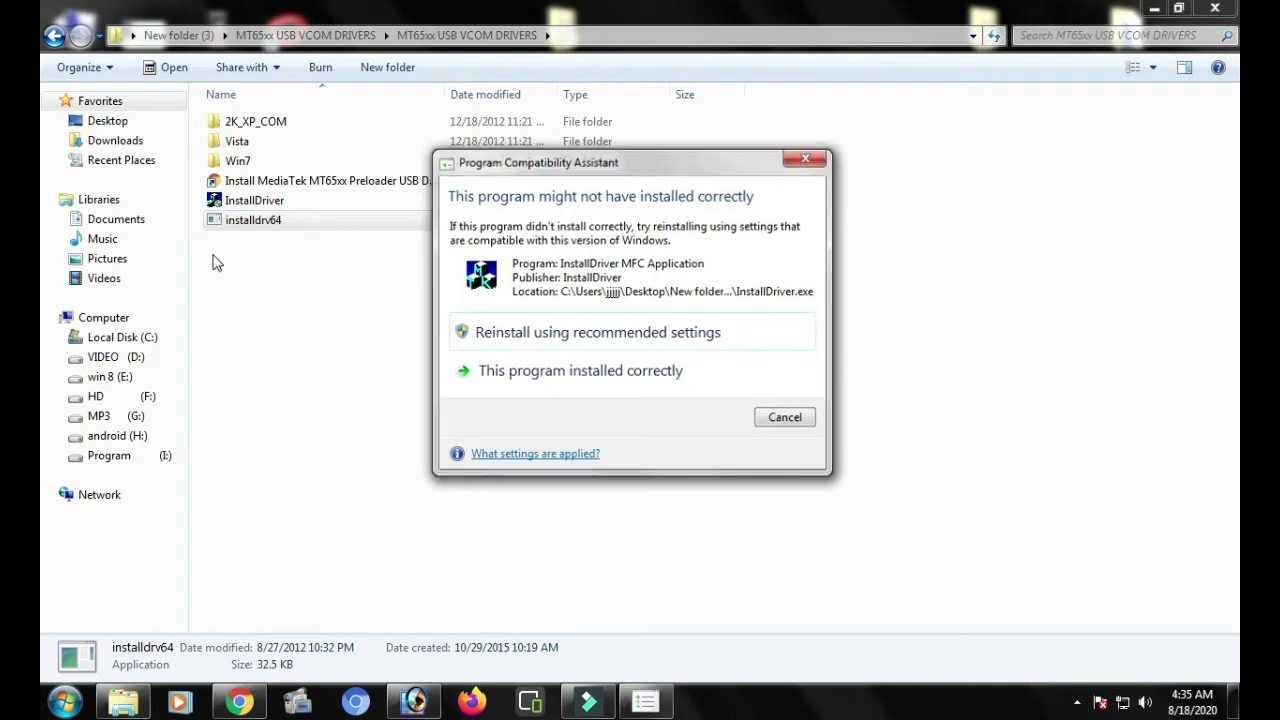
double_click(243, 226)
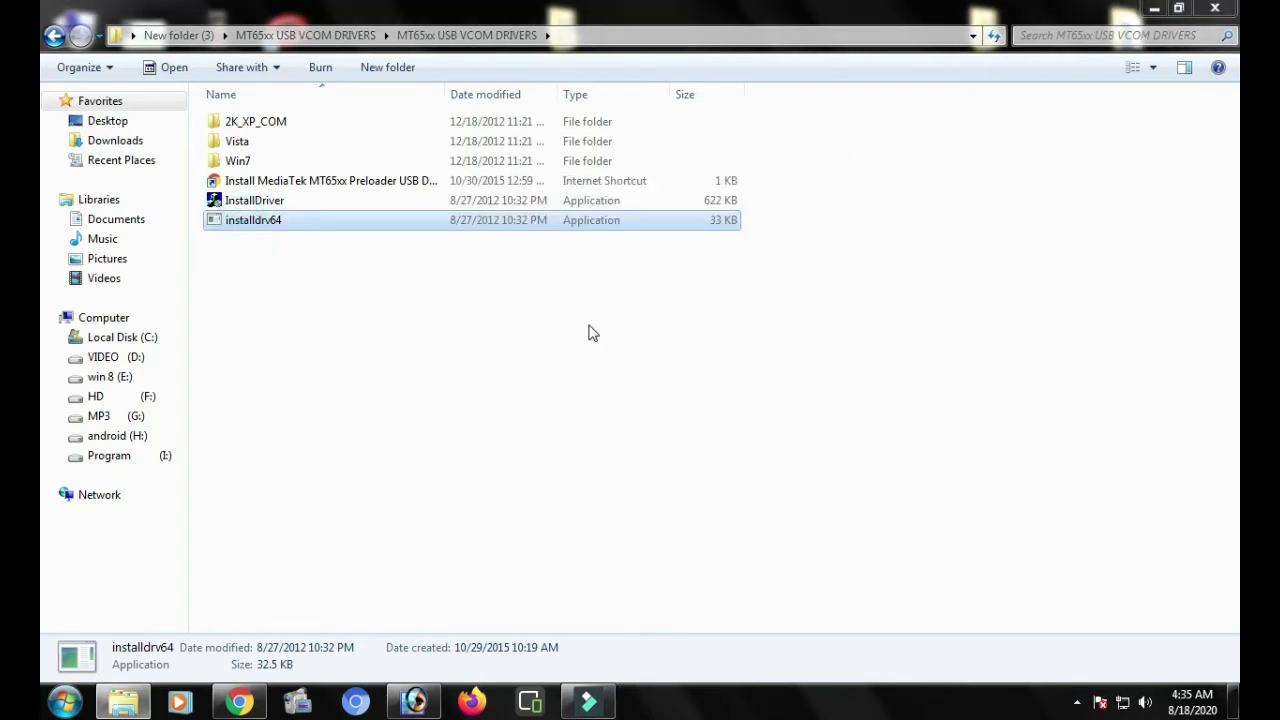
right_click(757, 375)
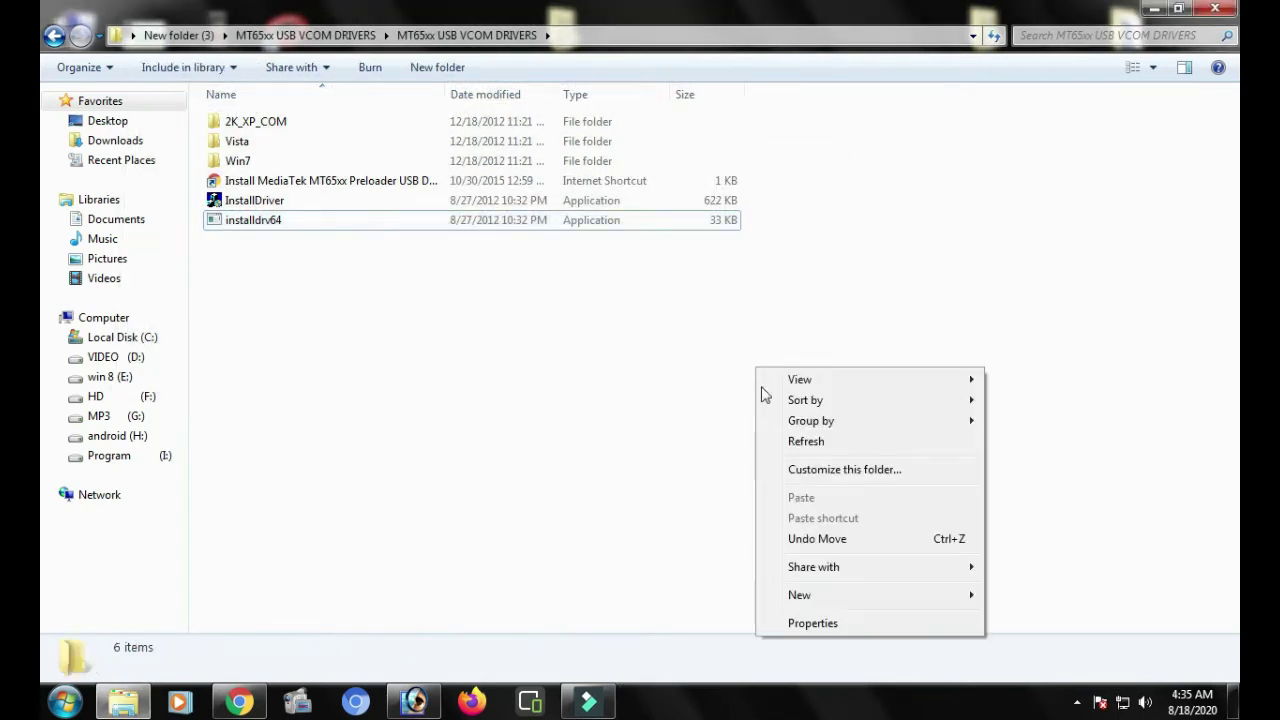
click(806, 443)
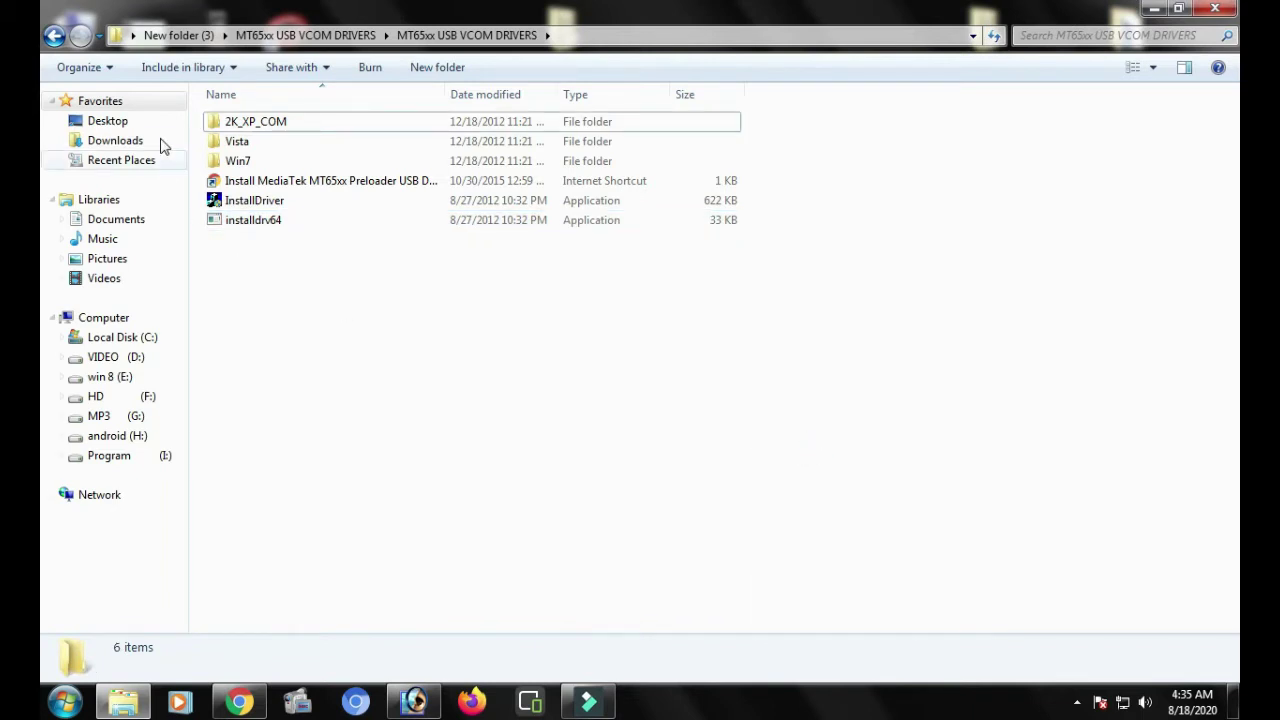
Step: Look inside the Win7 folder, select all its driver files, and return to the parent folder
double_click(240, 162)
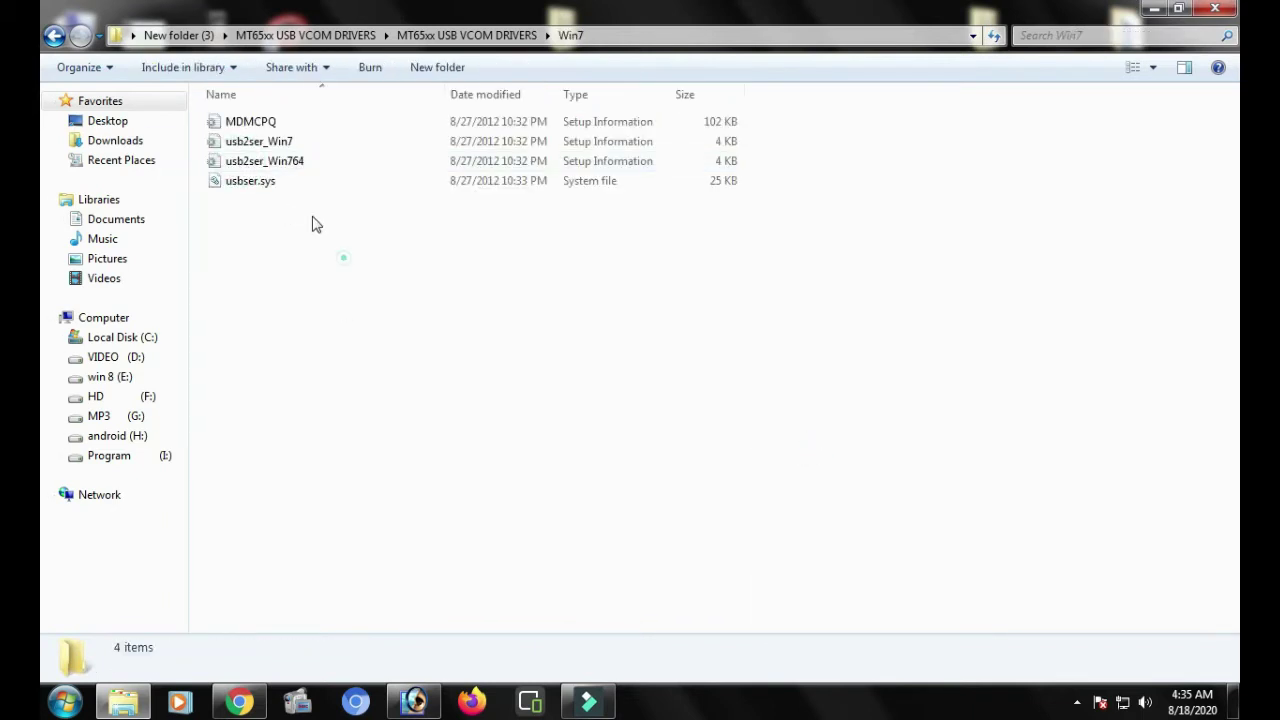
drag(362, 276, 209, 108)
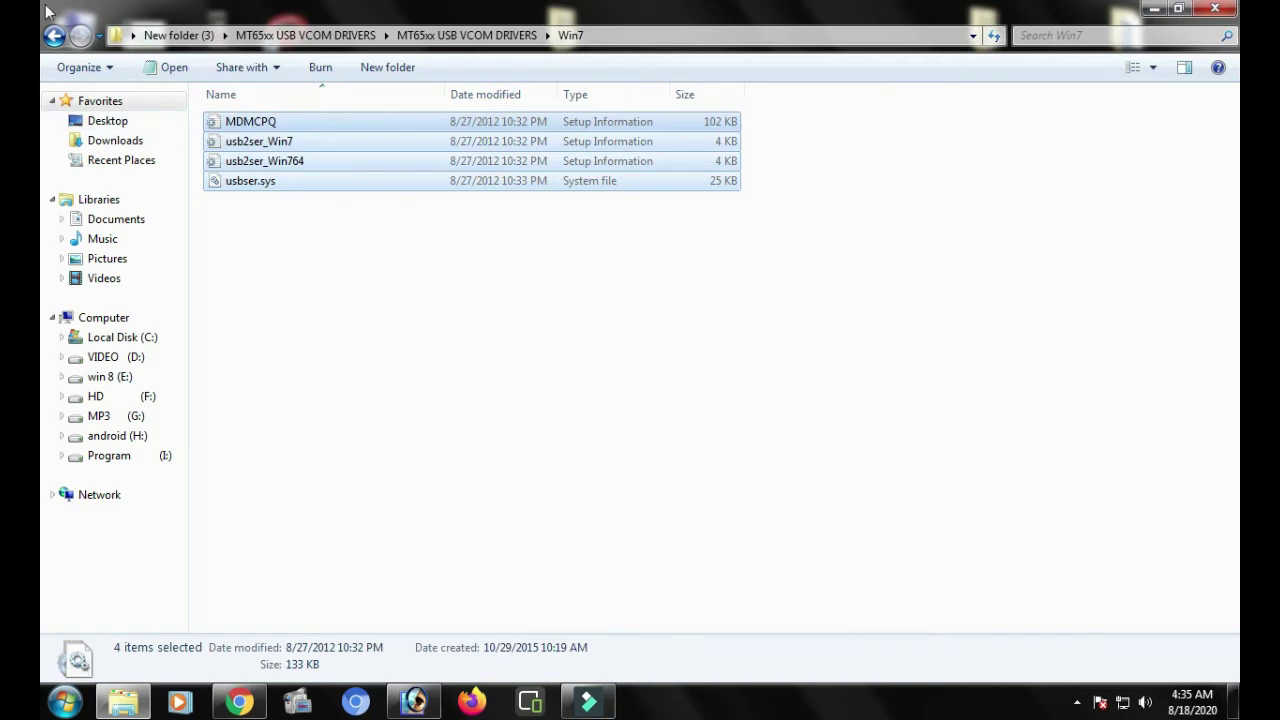
click(54, 35)
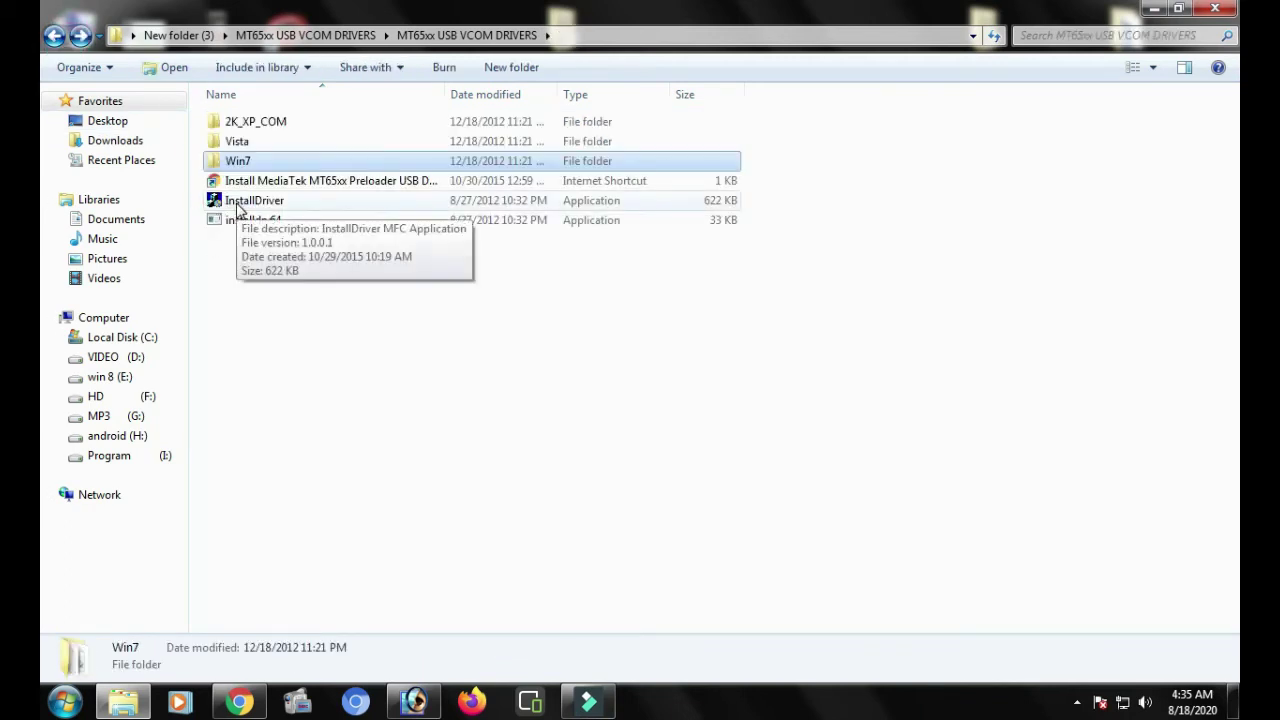
Step: Run InstallDriver as administrator again, exit it when finished, and dismiss the Program Compatibility Assistant
right_click(238, 205)
click(300, 238)
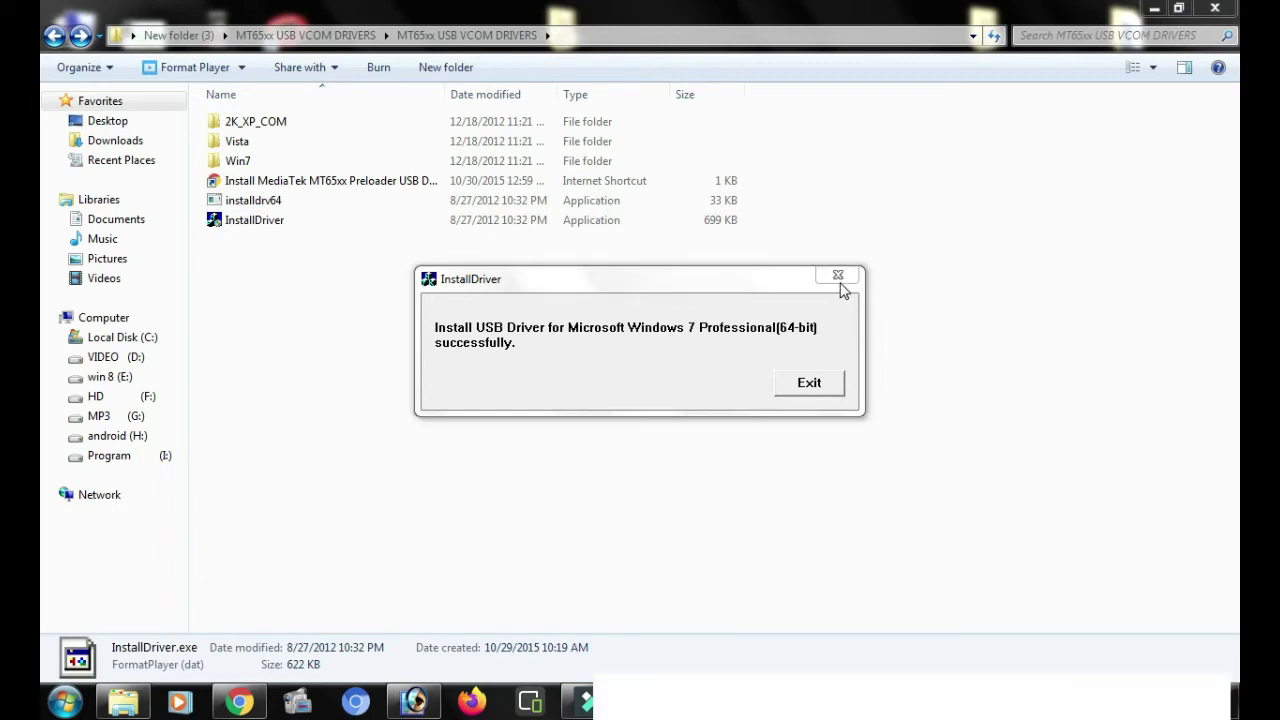
click(807, 388)
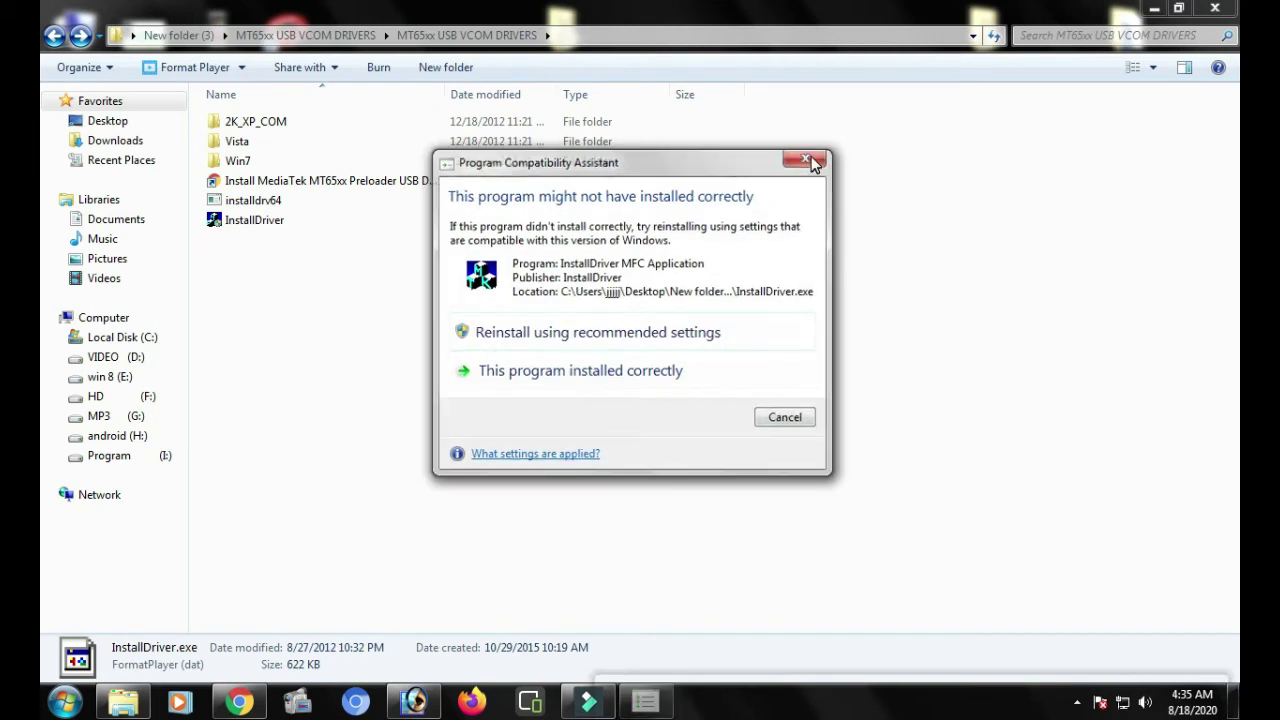
click(808, 157)
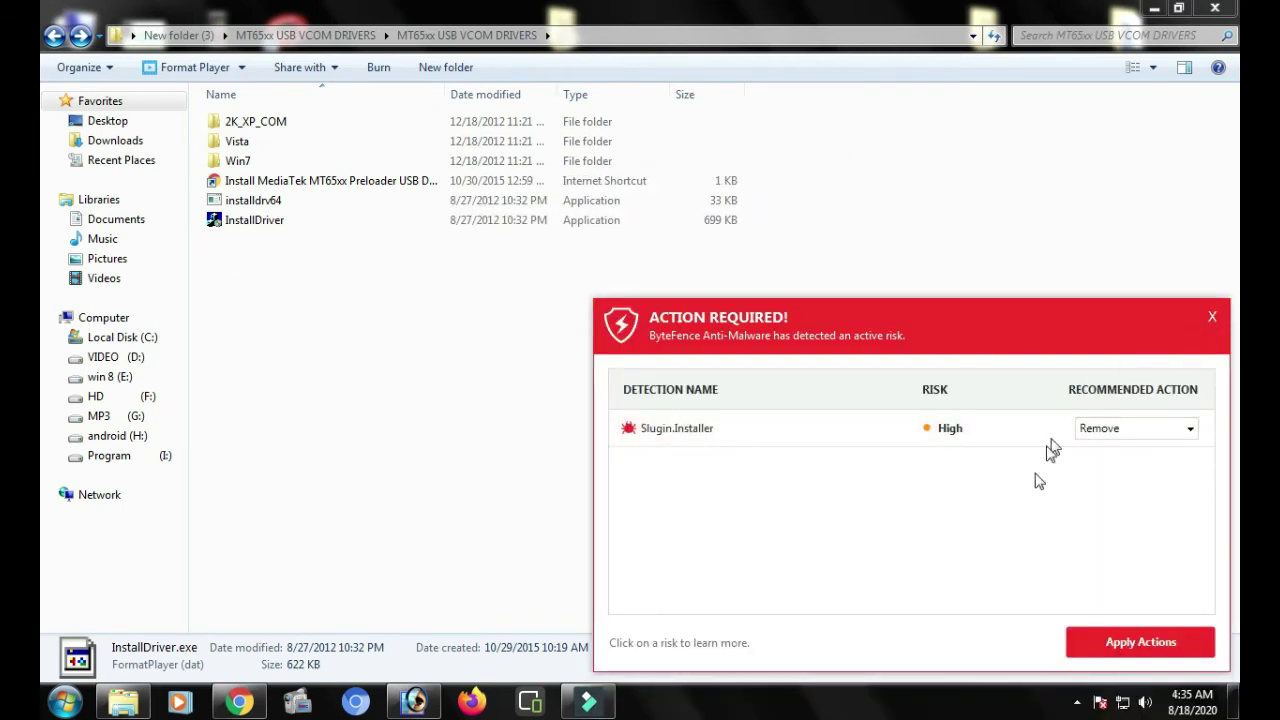
Step: Close the ByteFence Anti-Malware alert without applying any action, and minimize the driver folder window
click(1212, 317)
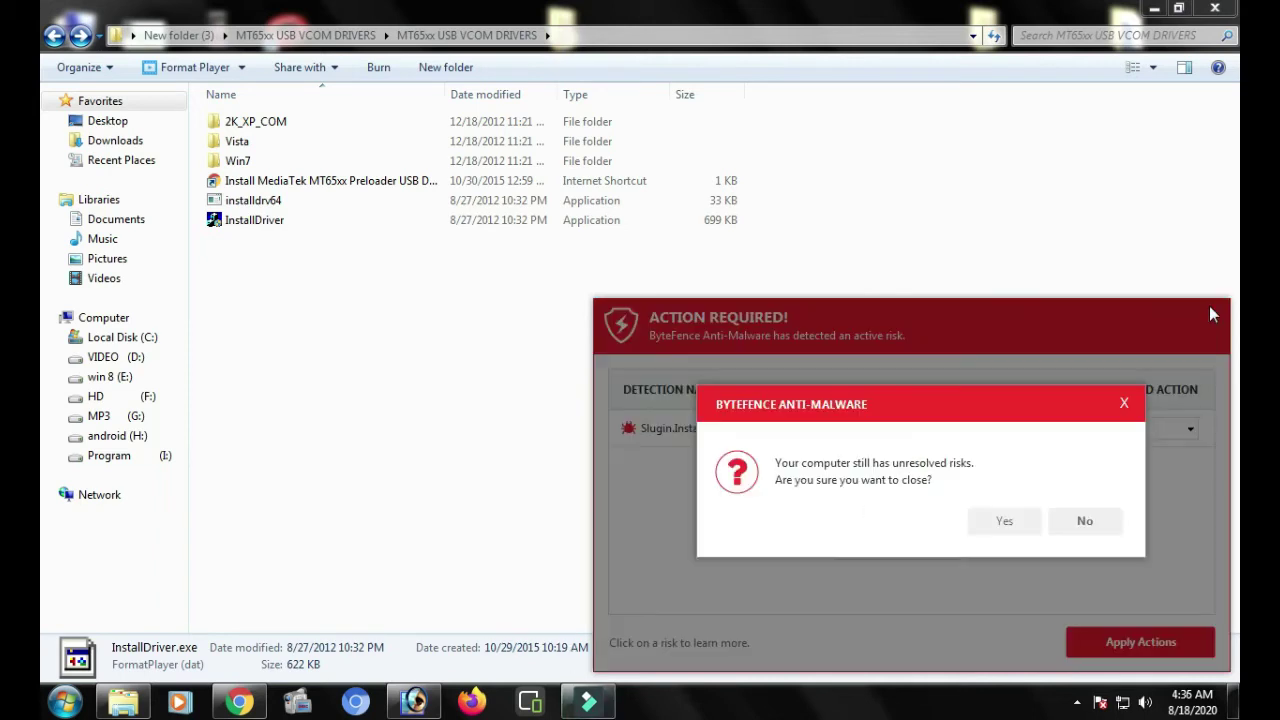
click(1012, 523)
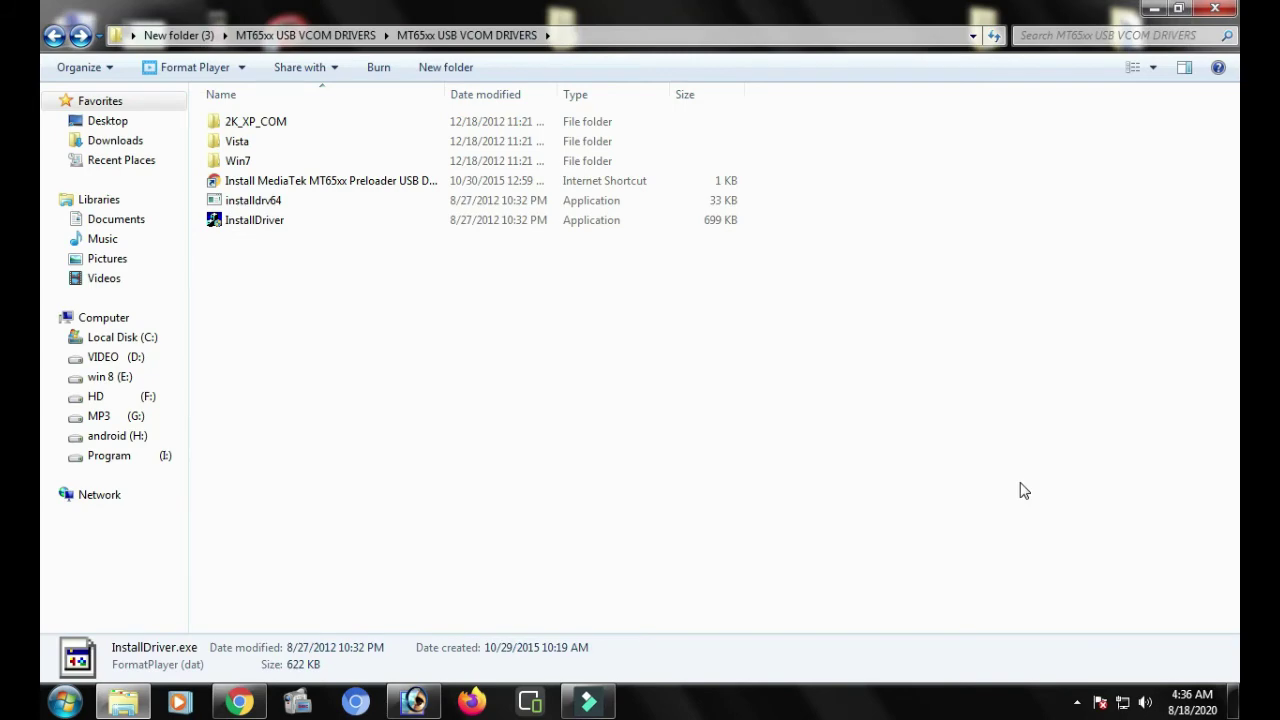
click(1153, 10)
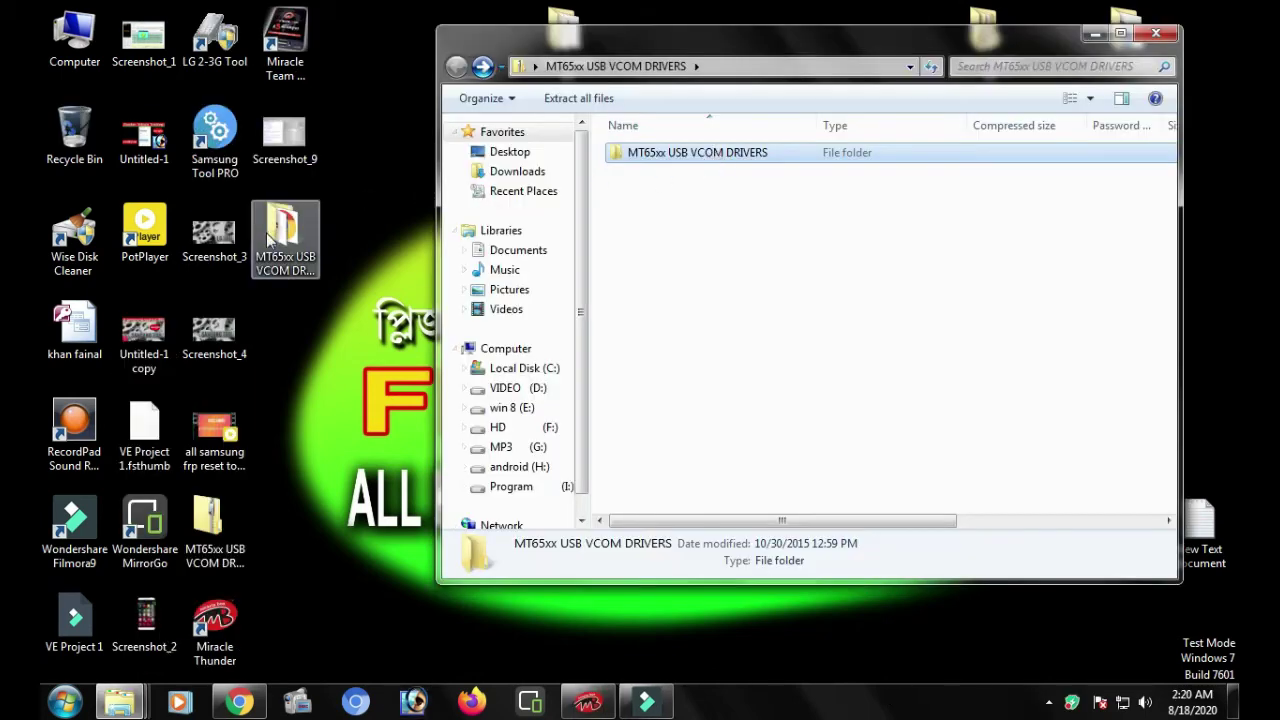
Step: Run InstallDriver from the desktop's MT65xx USB VCOM DRIVERS folder and allow the unverified driver software to install anyway
double_click(280, 228)
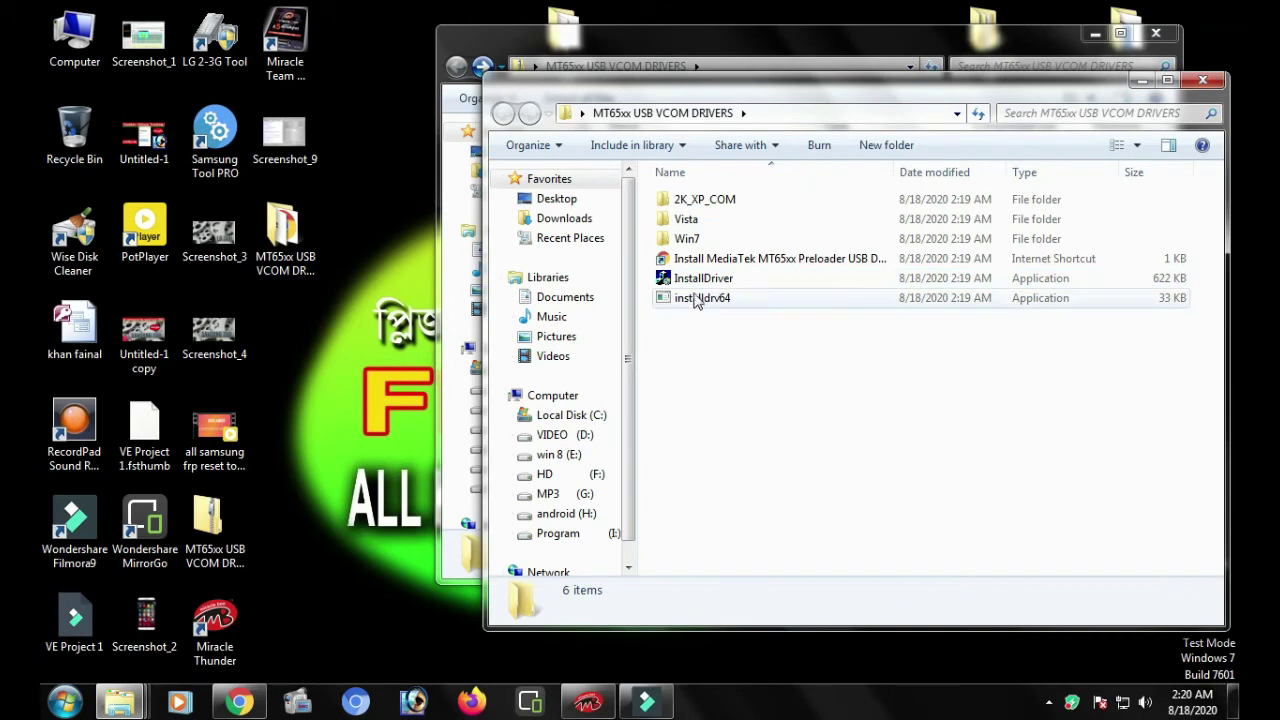
double_click(703, 280)
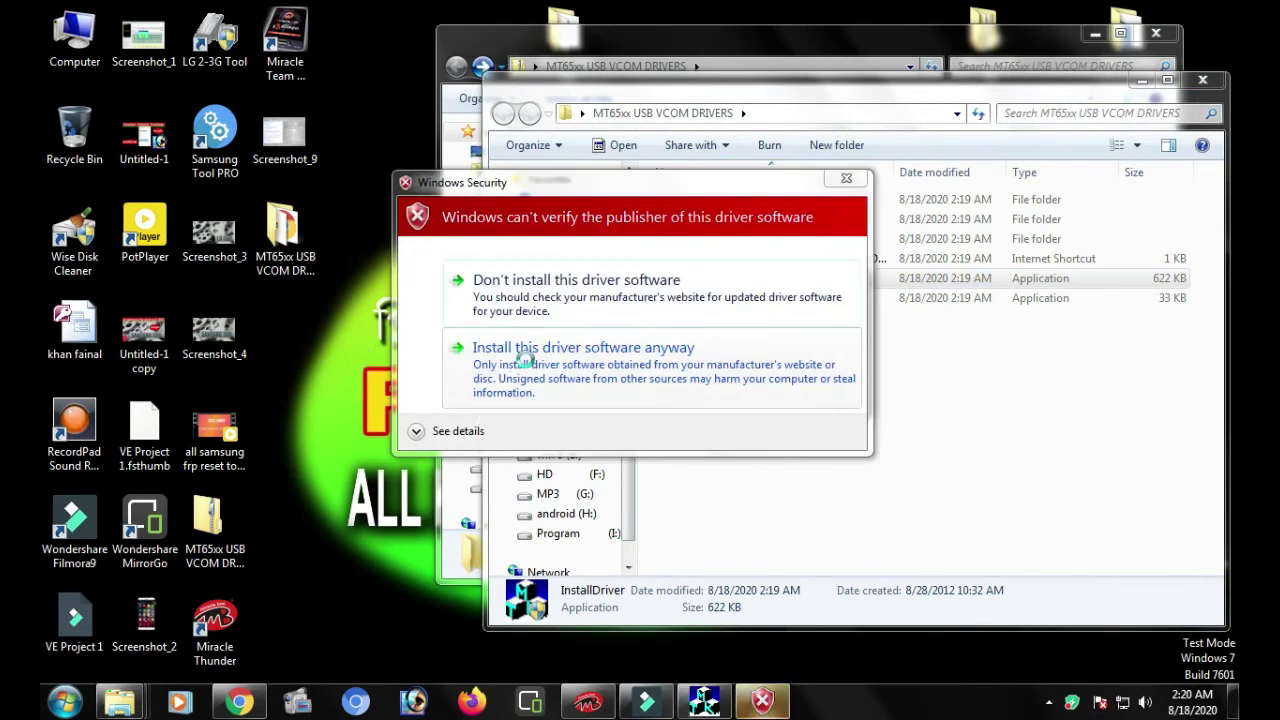
click(524, 358)
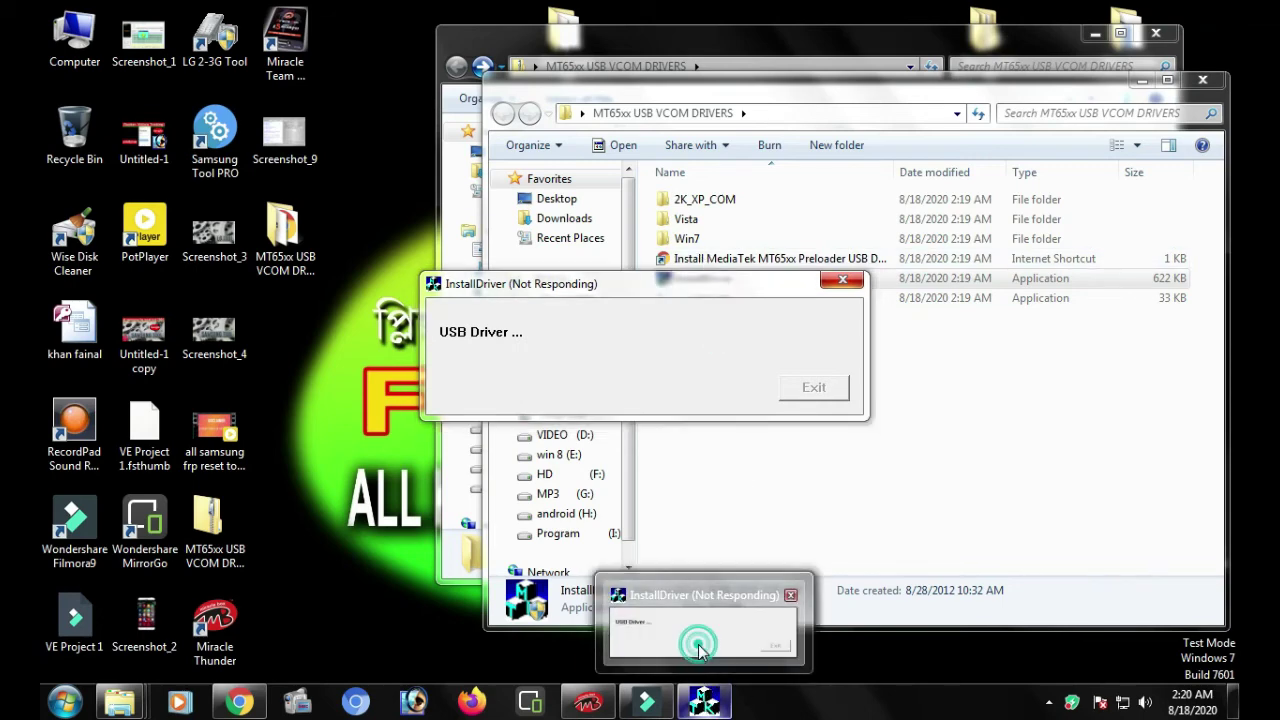
Step: Move the installer window clear of the file list, view the Win7 folder's contents, and return to the driver folder
drag(672, 286, 970, 349)
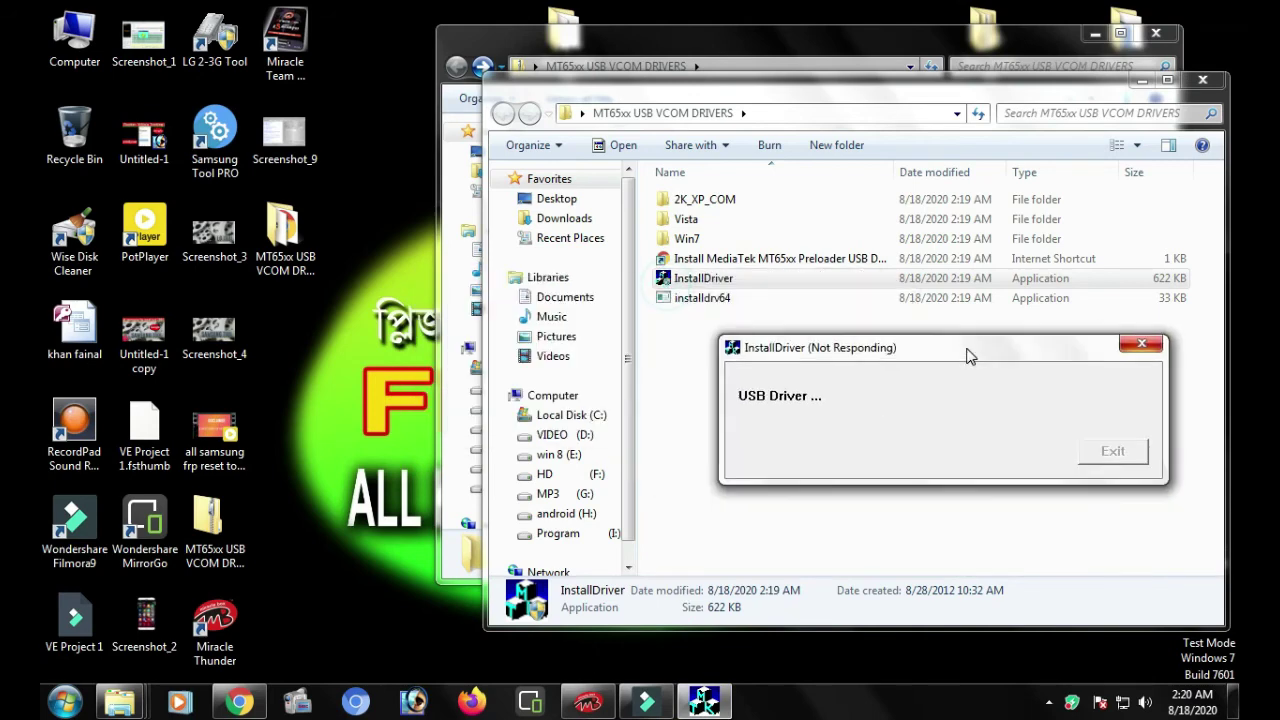
click(680, 240)
double_click(679, 241)
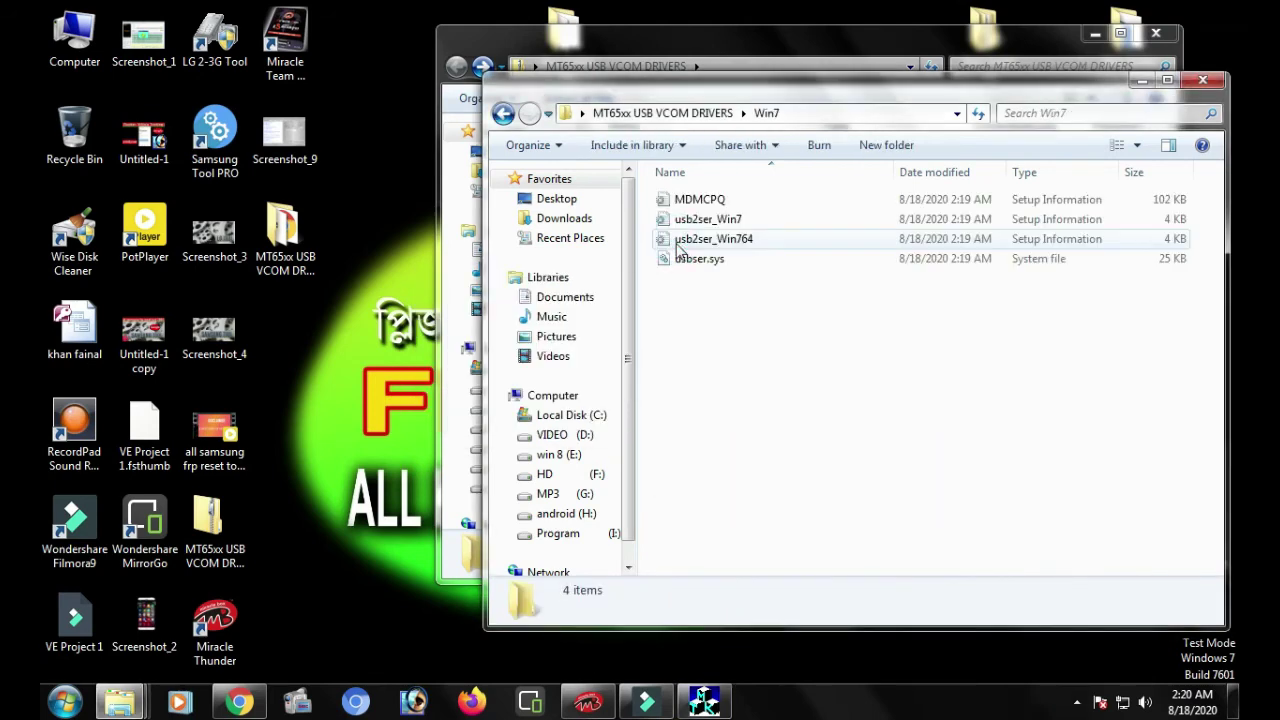
click(505, 116)
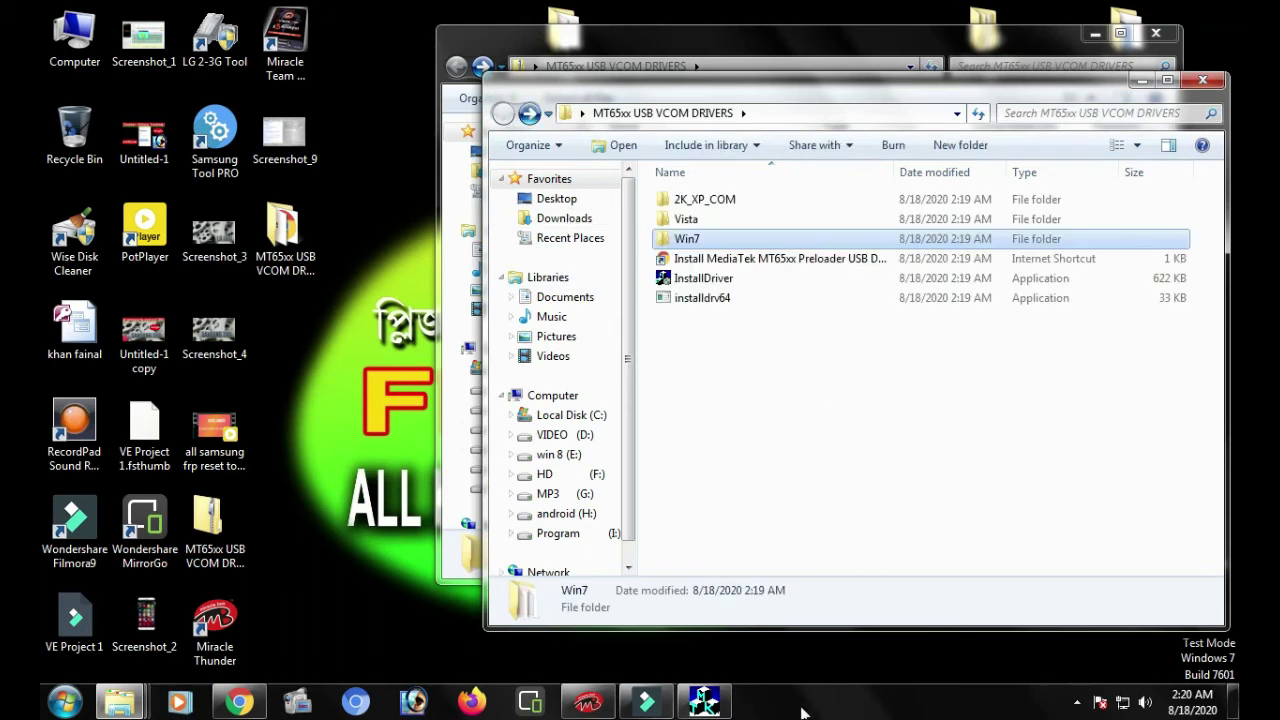
Step: Bring the InstallDriver window forward, exit it once the installation finishes, and switch to Miracle Box
click(705, 703)
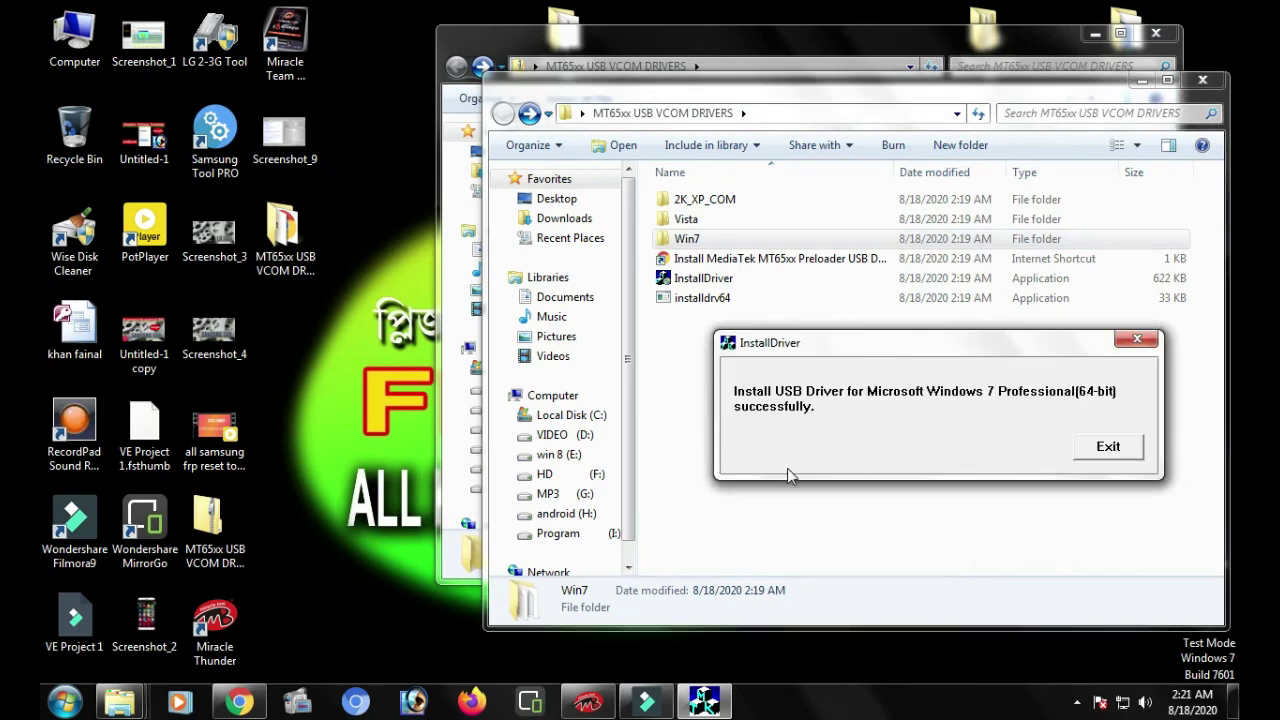
click(1110, 448)
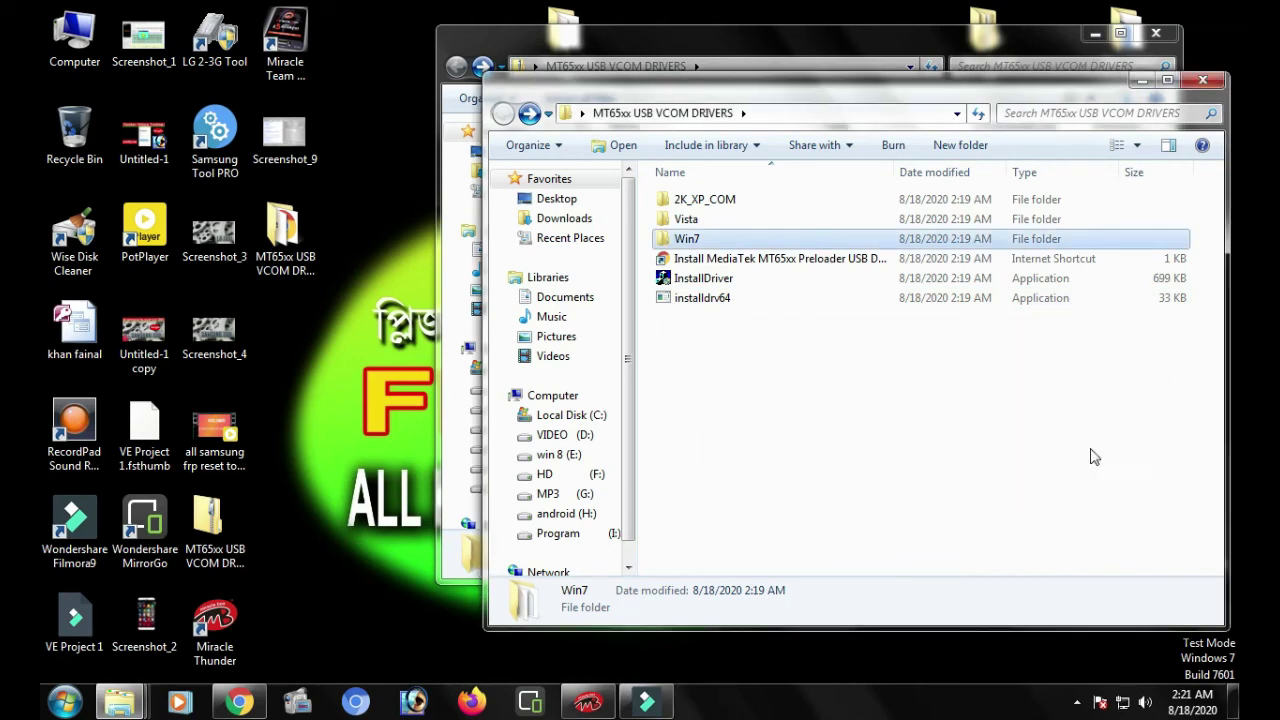
click(594, 690)
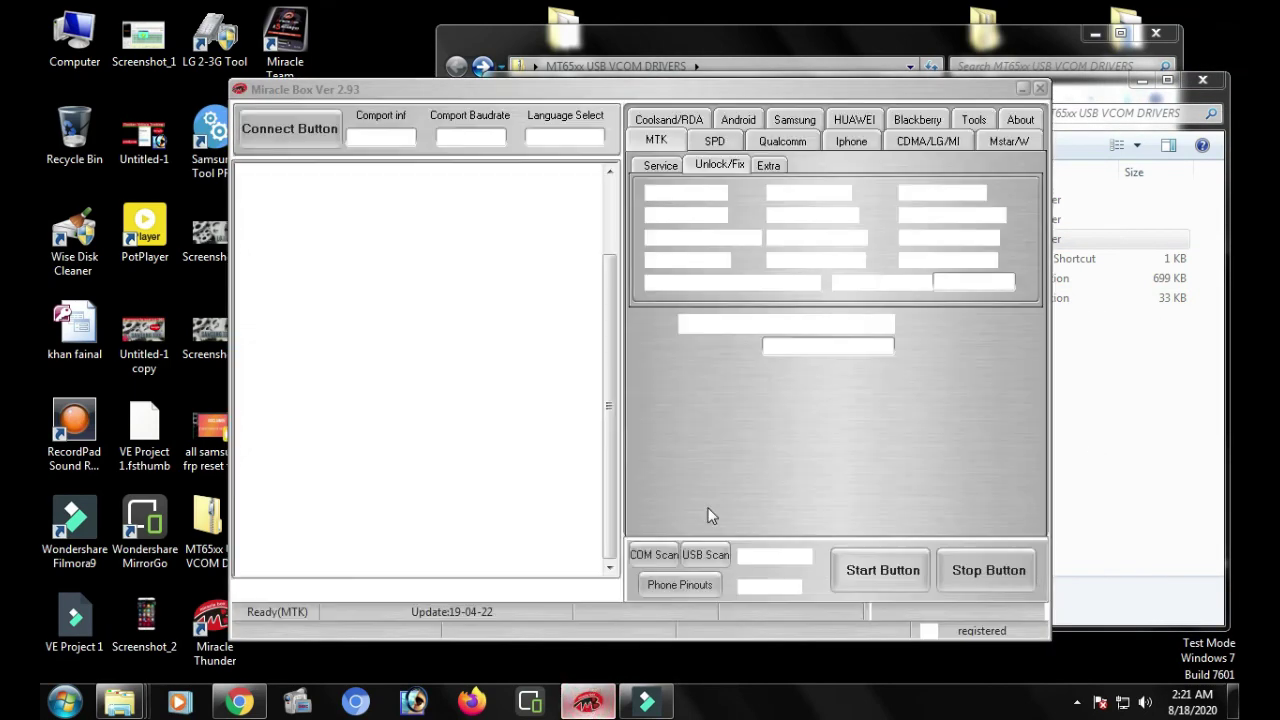
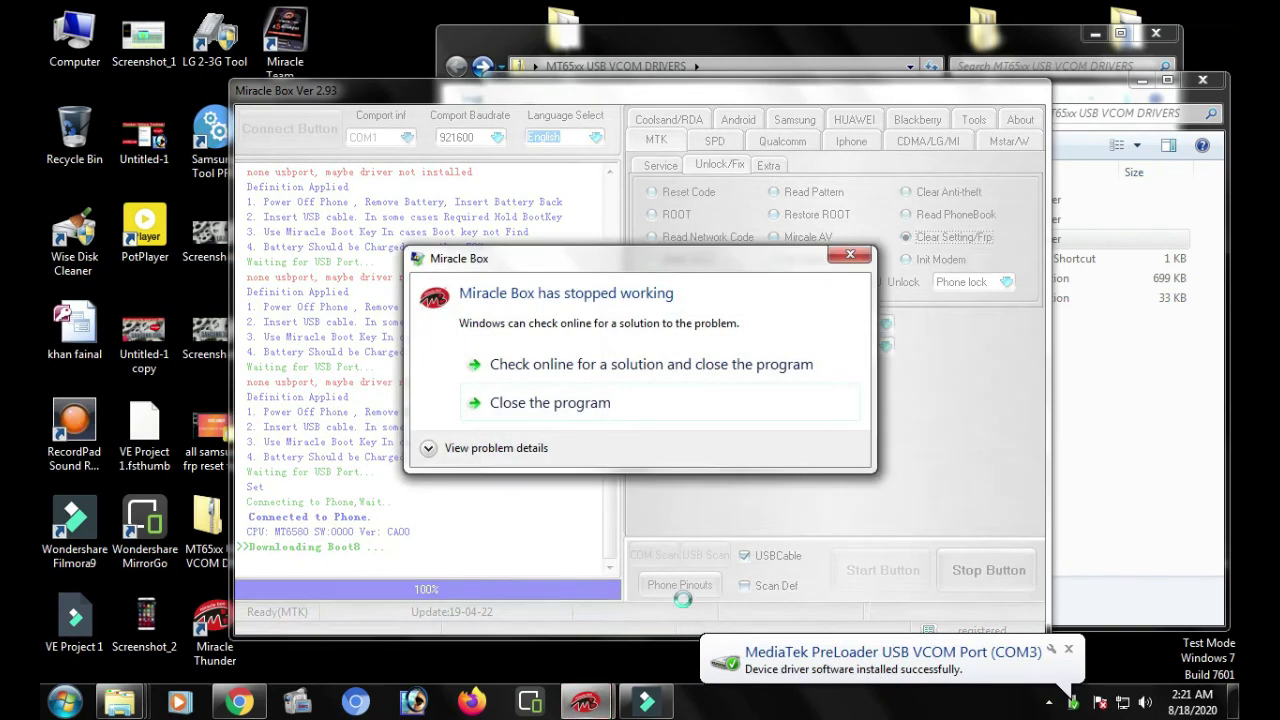
Step: Close the stopped Miracle Box program and both open MT65xx USB VCOM DRIVERS folder windows
click(517, 402)
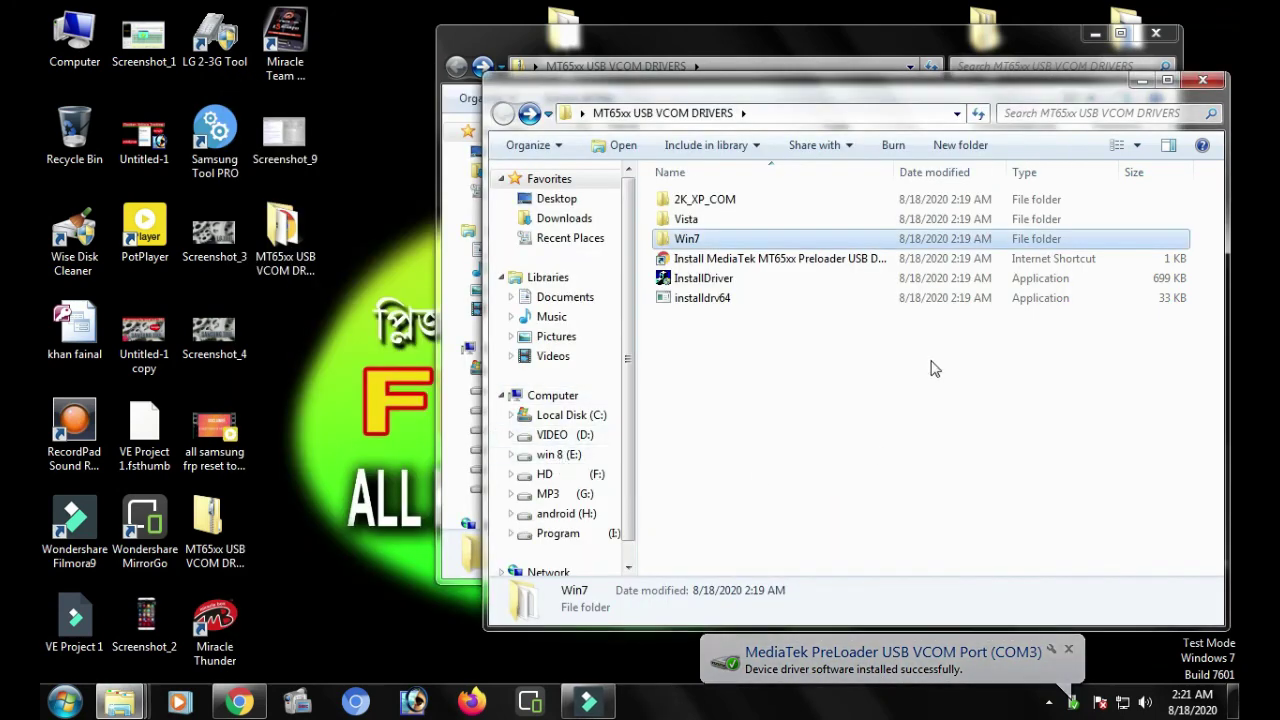
click(1200, 82)
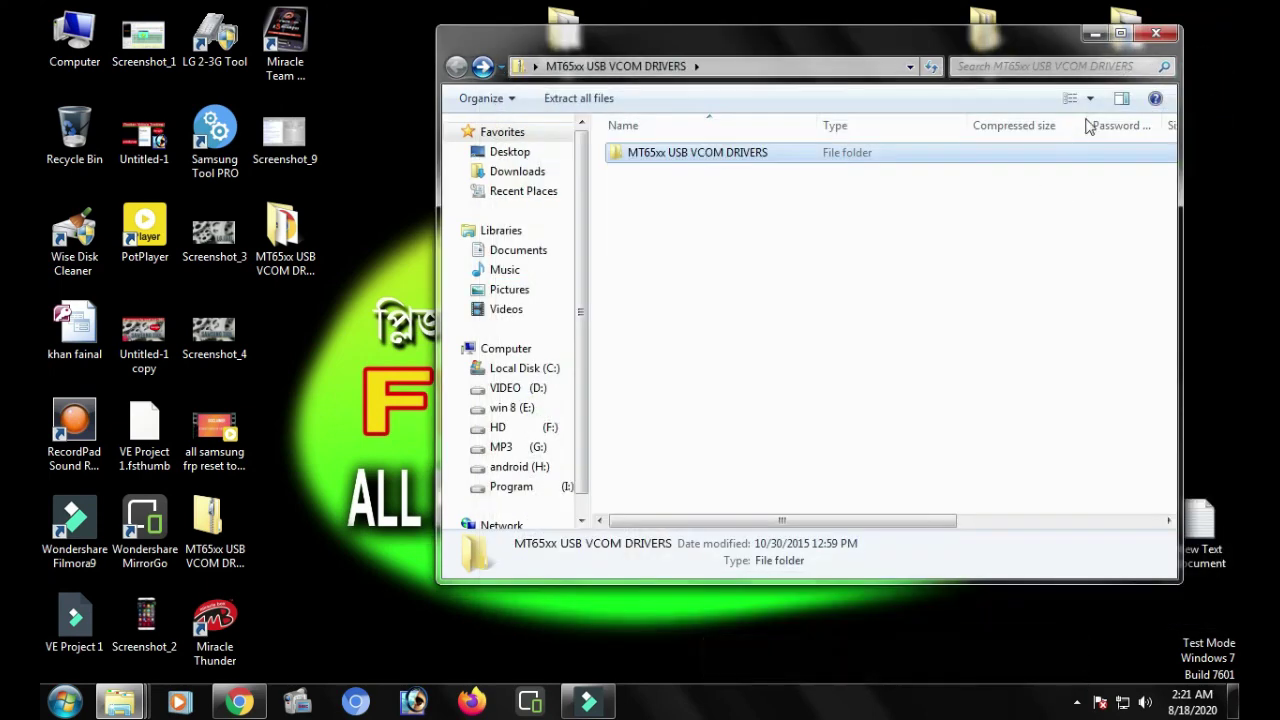
click(1157, 35)
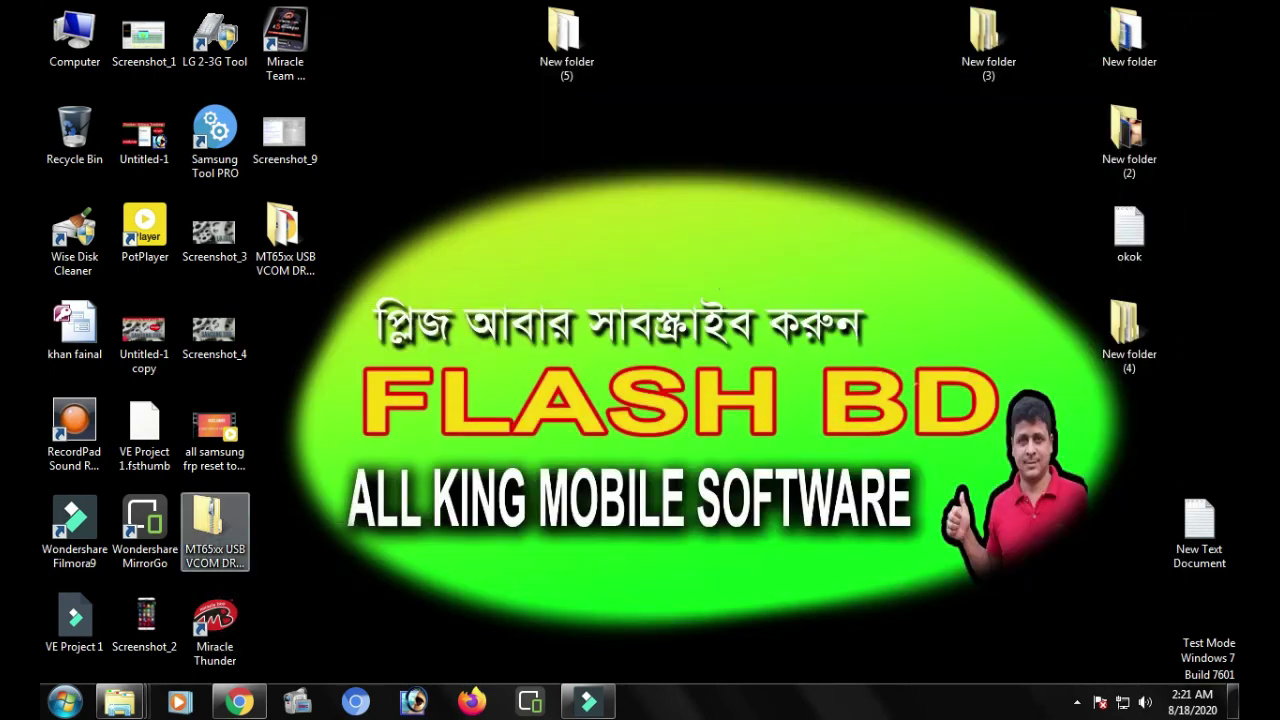